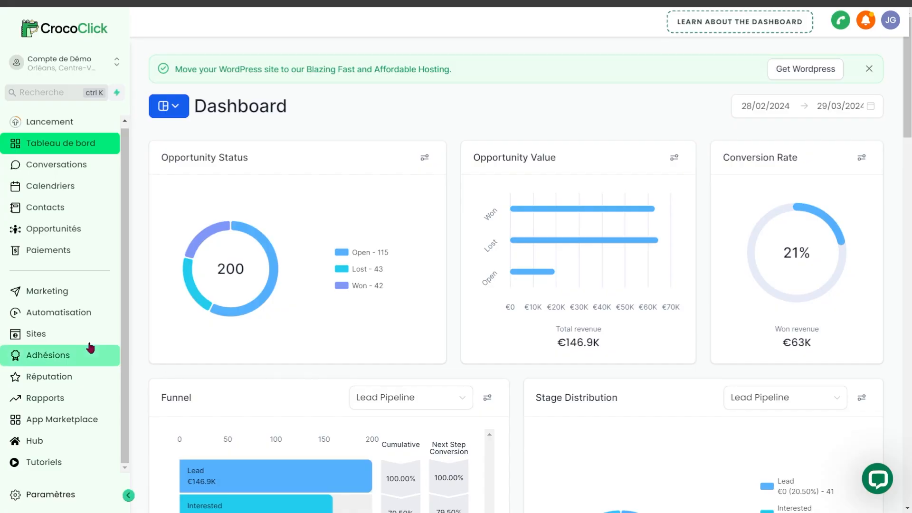
- Open the client portal settings in the Sites area, and open the client portal dashboard
click(36, 334)
mouse_move(473, 50)
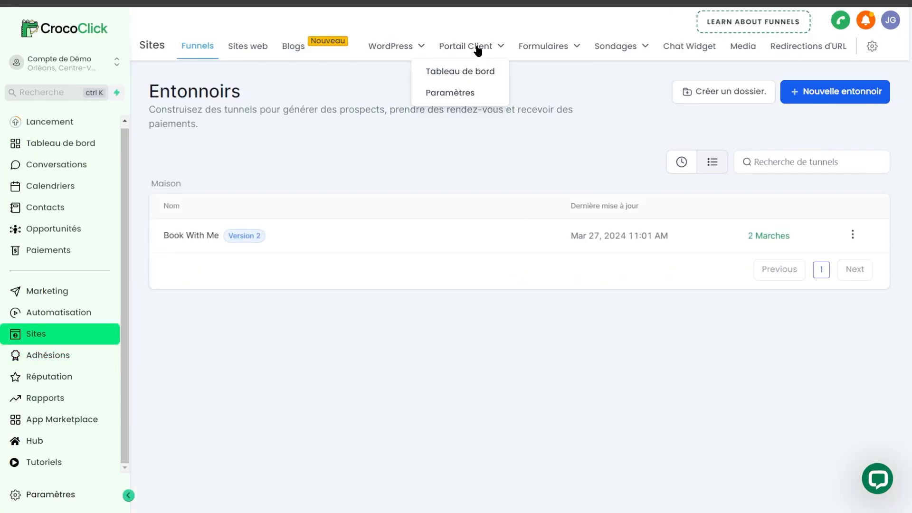
click(459, 95)
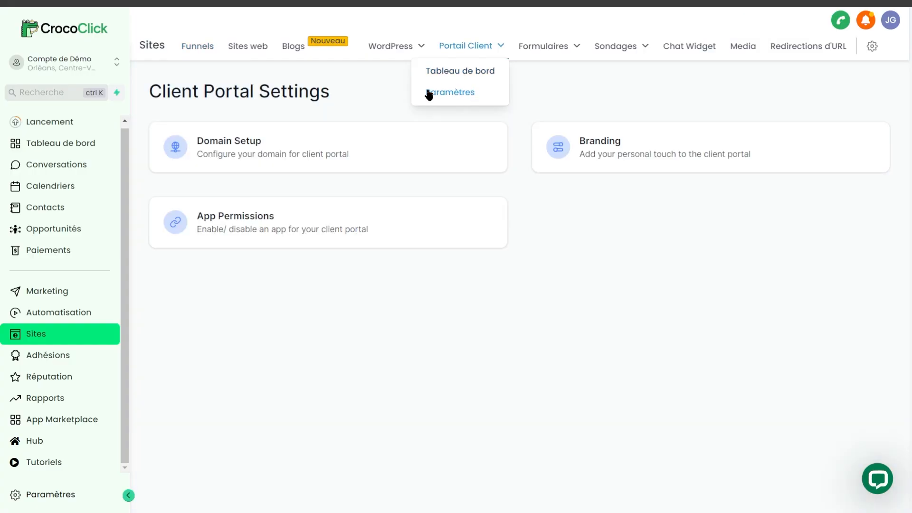
click(460, 70)
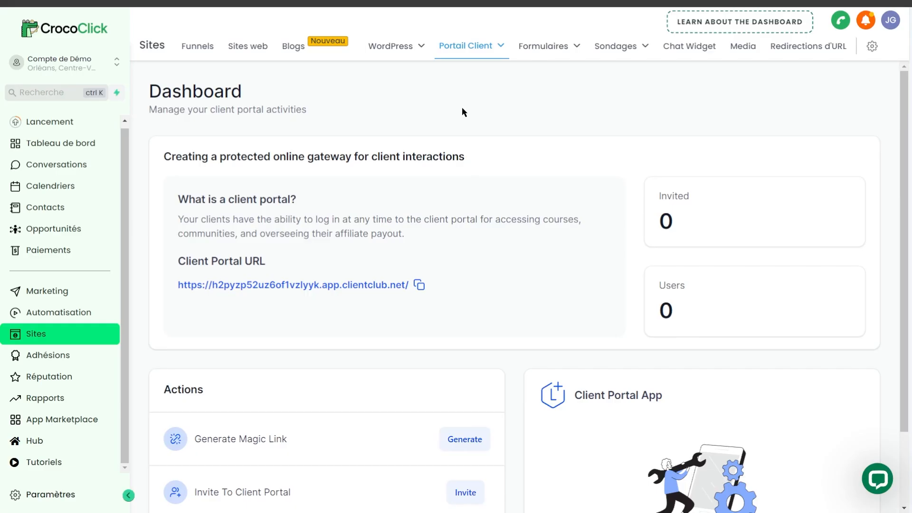
- Open the domain setup in the client portal settings and set the sub domain to crococlick
mouse_move(483, 48)
click(452, 93)
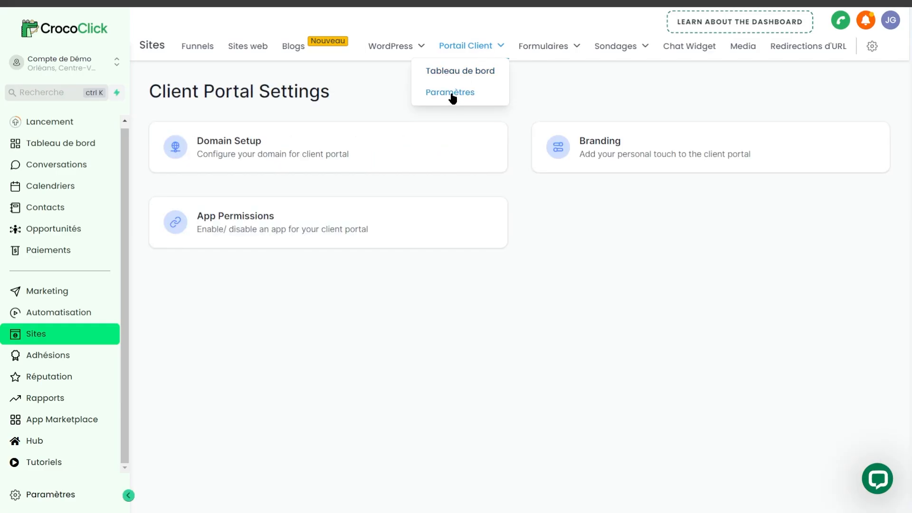
click(239, 165)
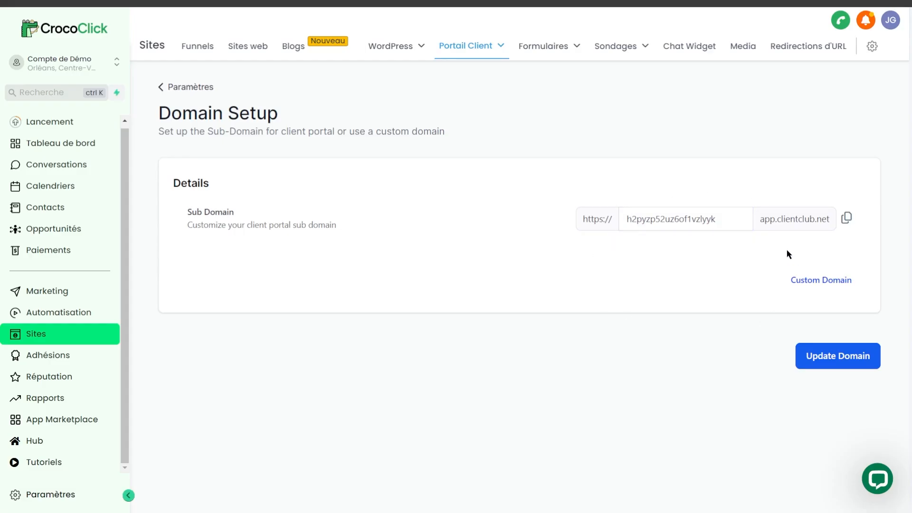
double_click(648, 218)
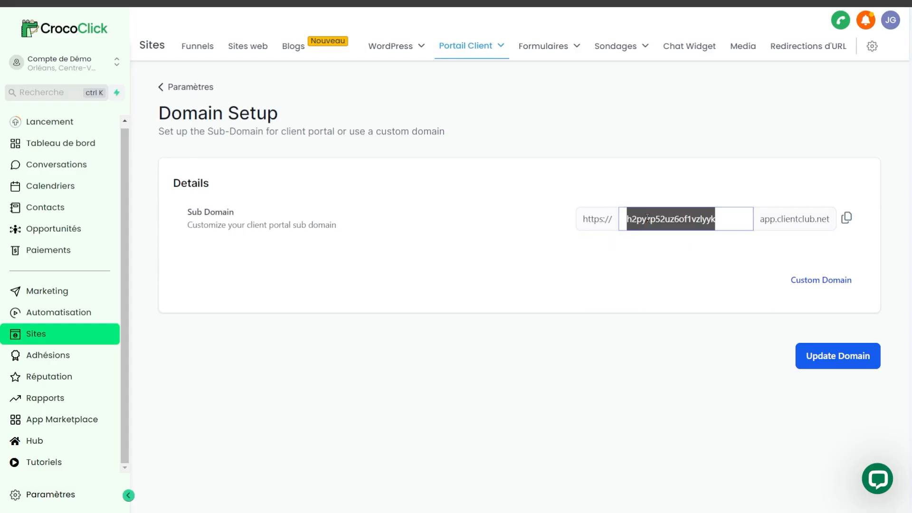
text(crococlick)
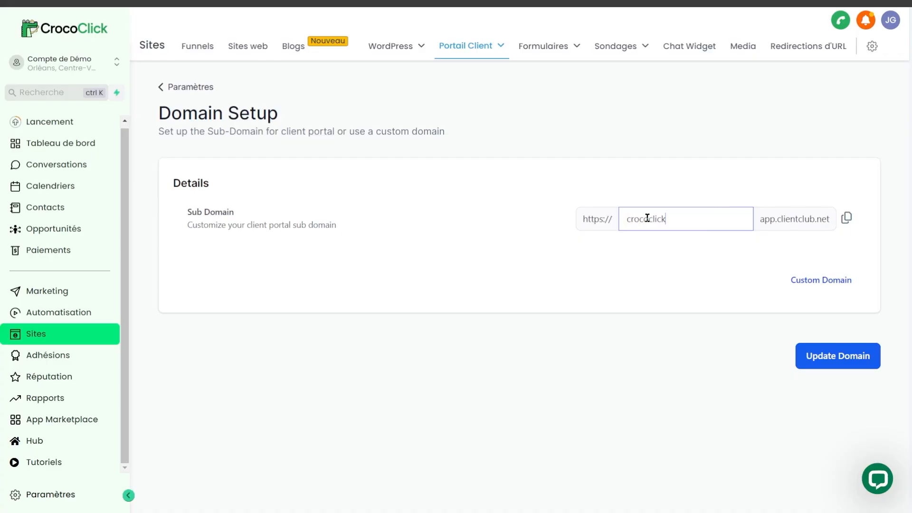
click(718, 256)
click(650, 220)
click(770, 223)
- Add a custom domain for the client portal and enter club.monsuperdomaine.com as its address
click(845, 281)
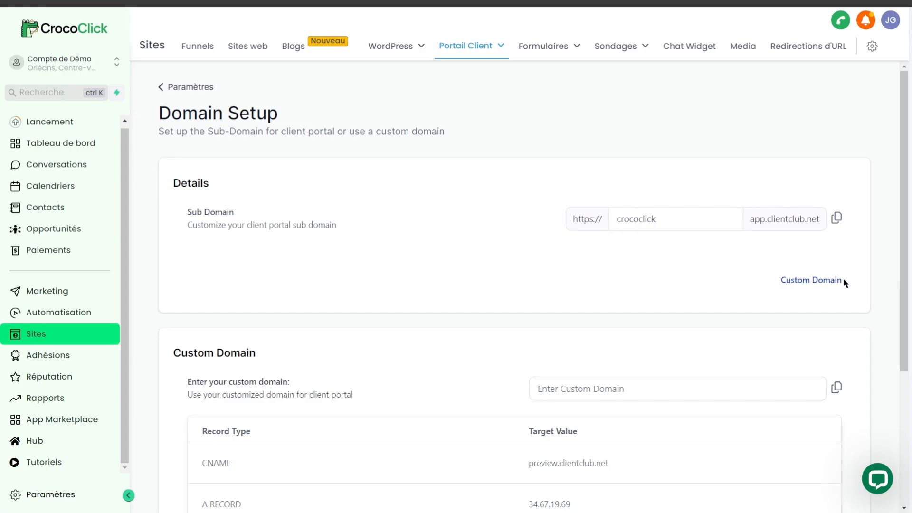
scroll(570, 266, down, 3)
click(590, 265)
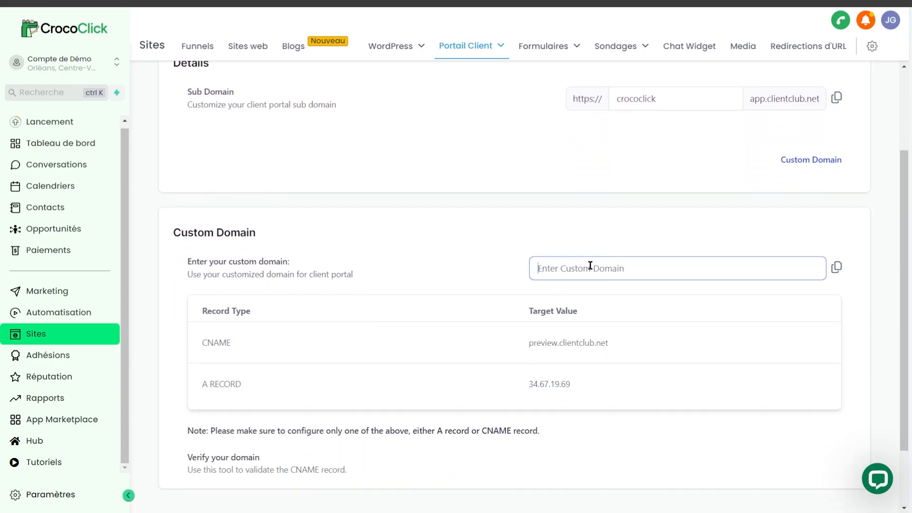
text(club.monsu)
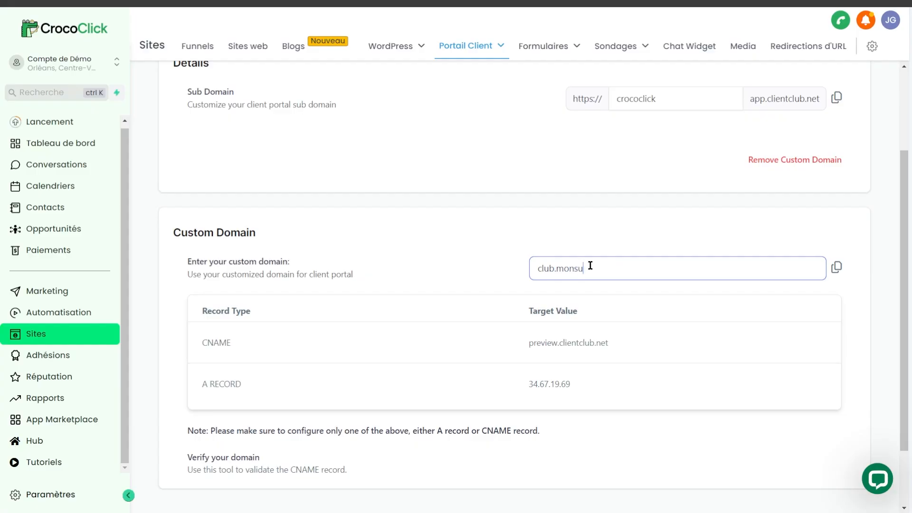
text(perdomaine.com)
click(480, 248)
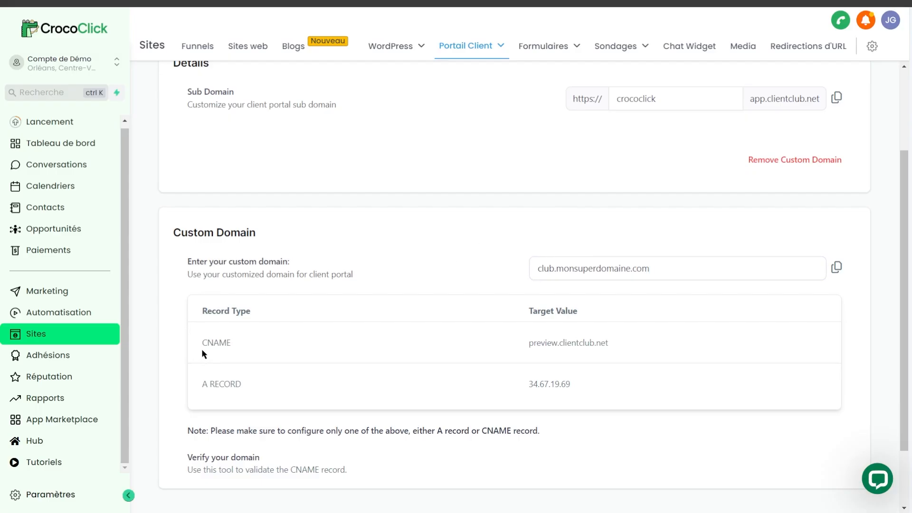
- Examine the CNAME and A record targets for the custom domain and look at the support help widget
drag(200, 394, 243, 386)
click(248, 357)
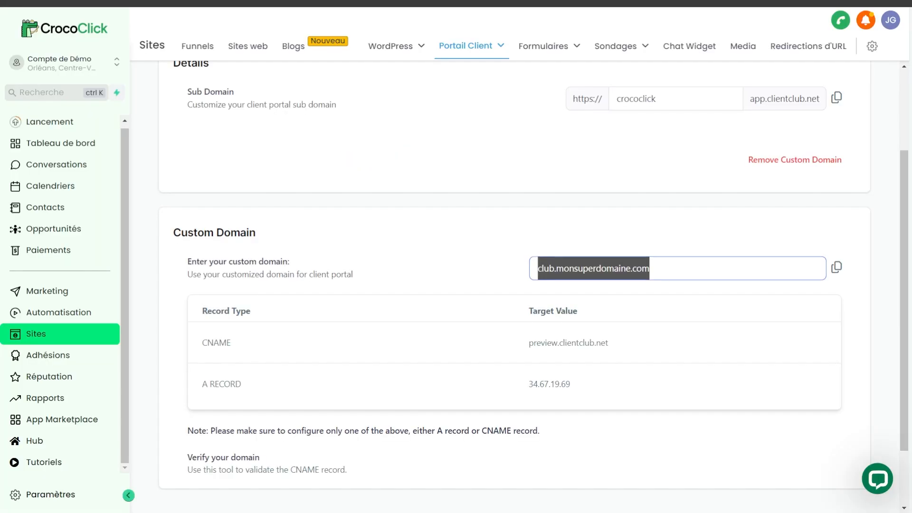
click(447, 350)
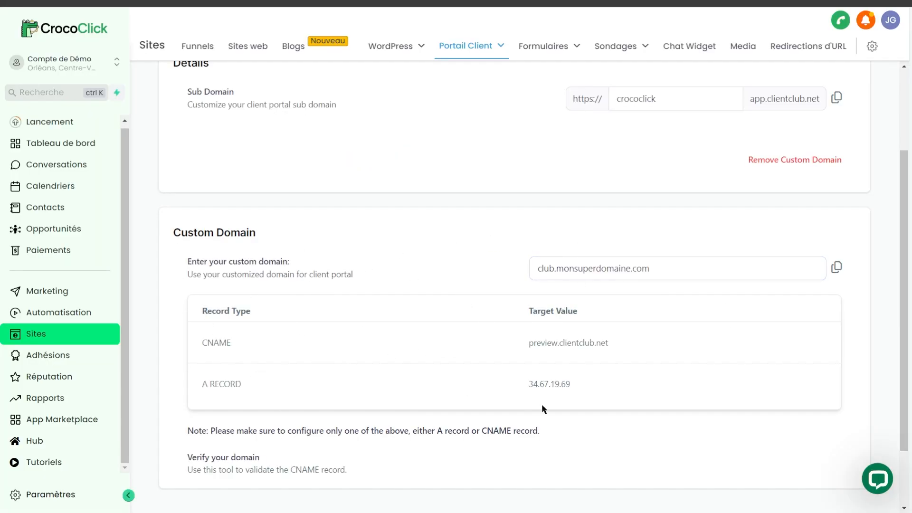
click(877, 479)
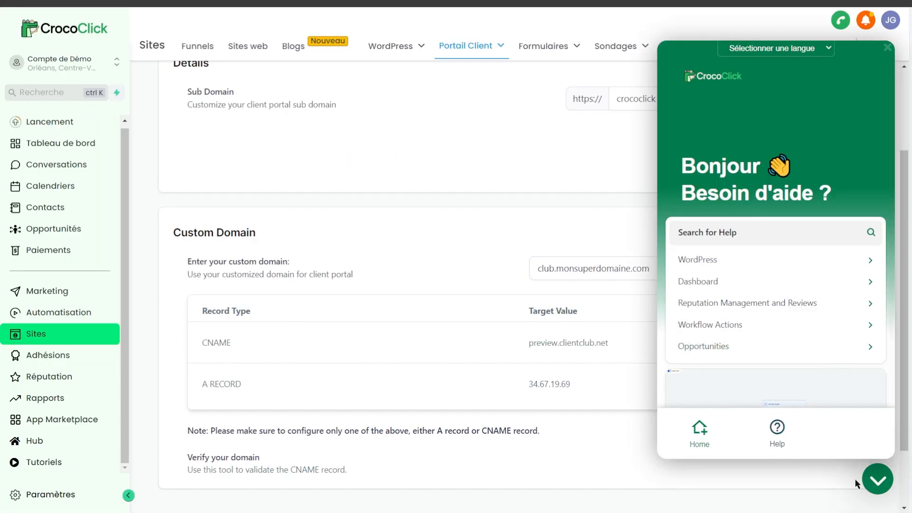
click(879, 482)
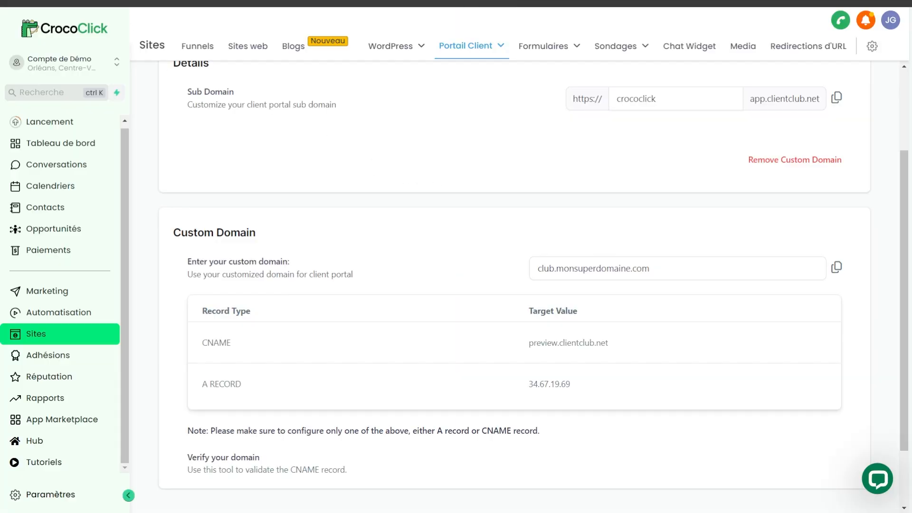
scroll(791, 475, down, 2)
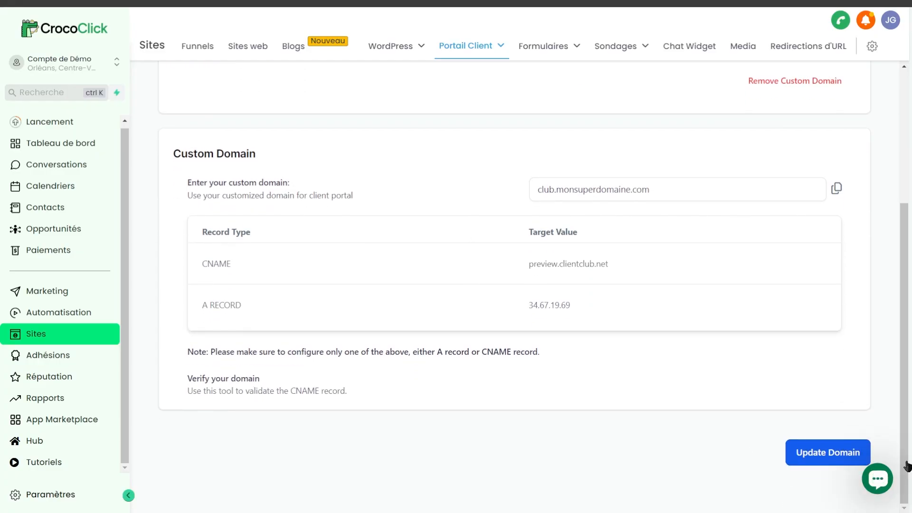
drag(515, 189, 627, 319)
click(383, 410)
- Open the client portal's Branding settings and enter "Mon super Portail" as portal name and "petite description" as portal description
scroll(374, 387, up, 5)
click(165, 86)
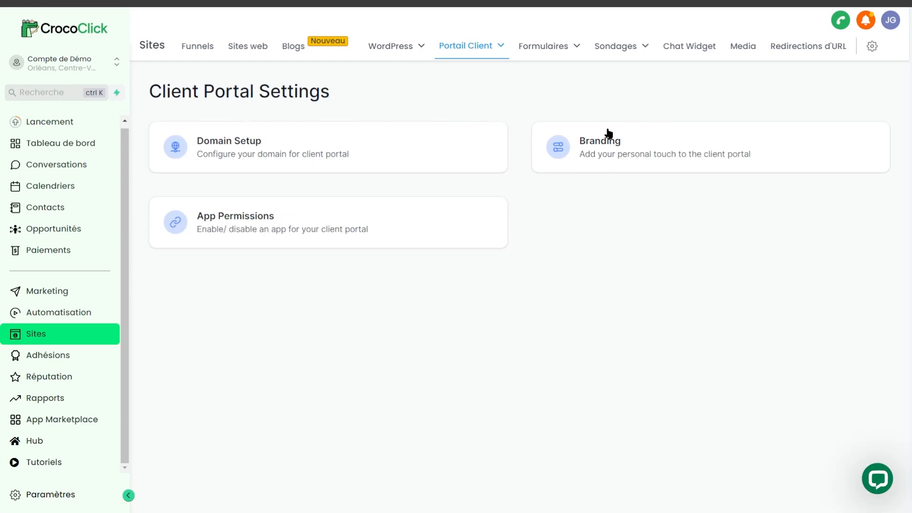
click(616, 157)
click(582, 238)
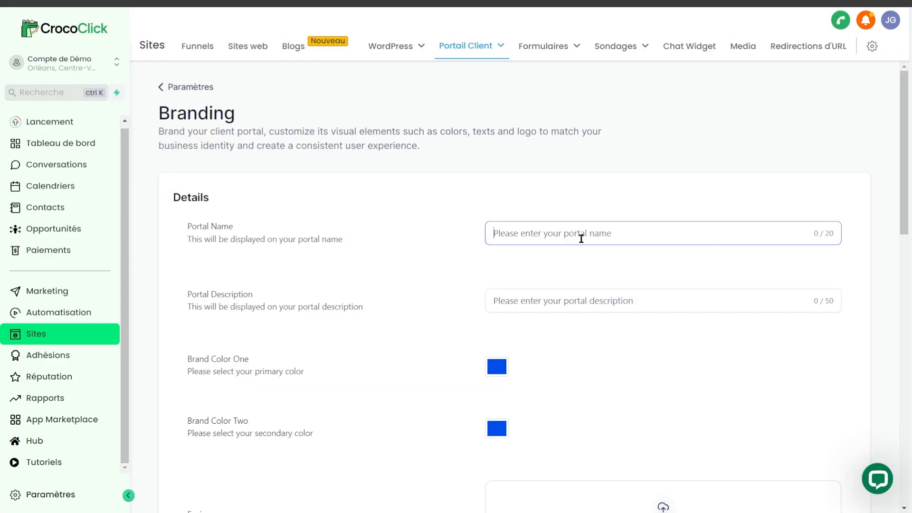
text(Mon super Portail)
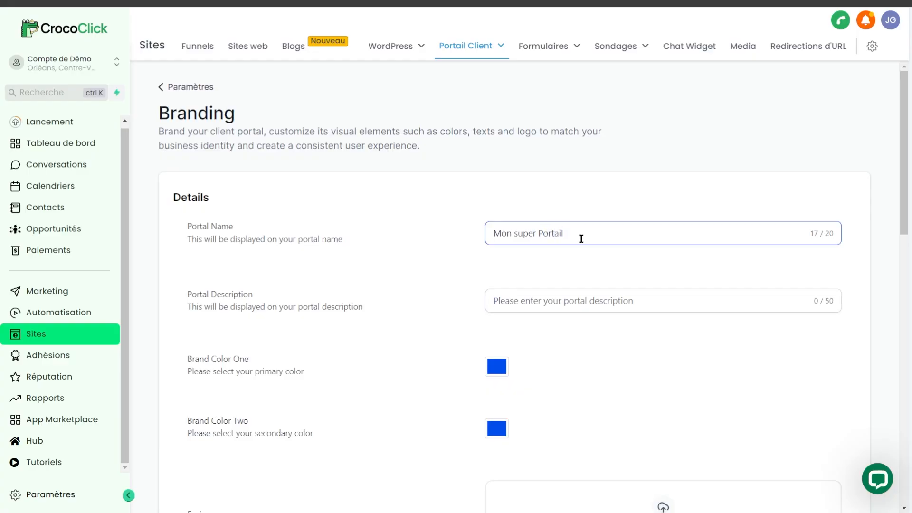
key(Tab)
text(petite)
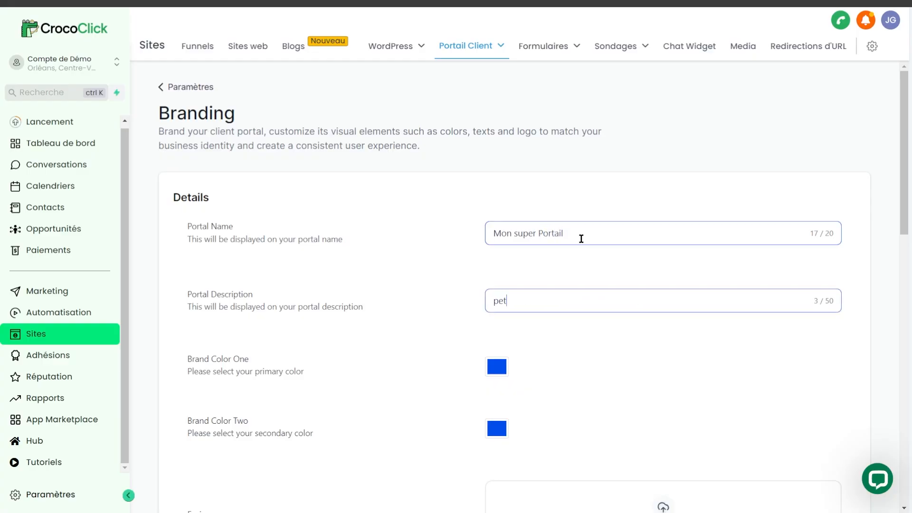
key(BackSpace)
text(e description)
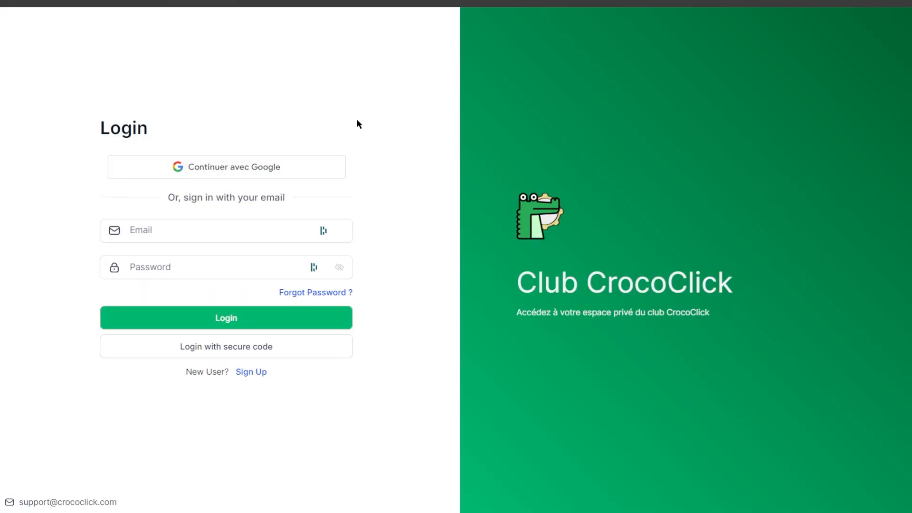
- Examine where the portal name and description appear on the Club CrocoClick login page
drag(509, 292, 685, 289)
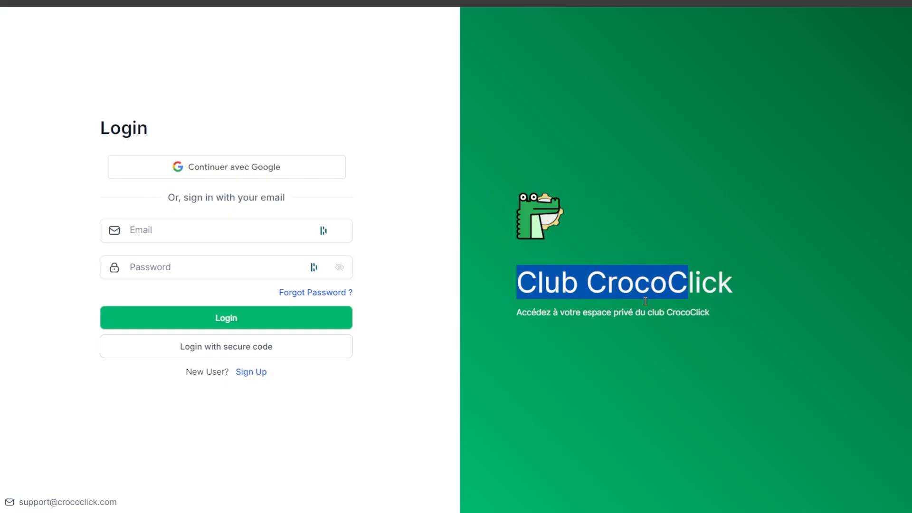
drag(542, 313, 676, 314)
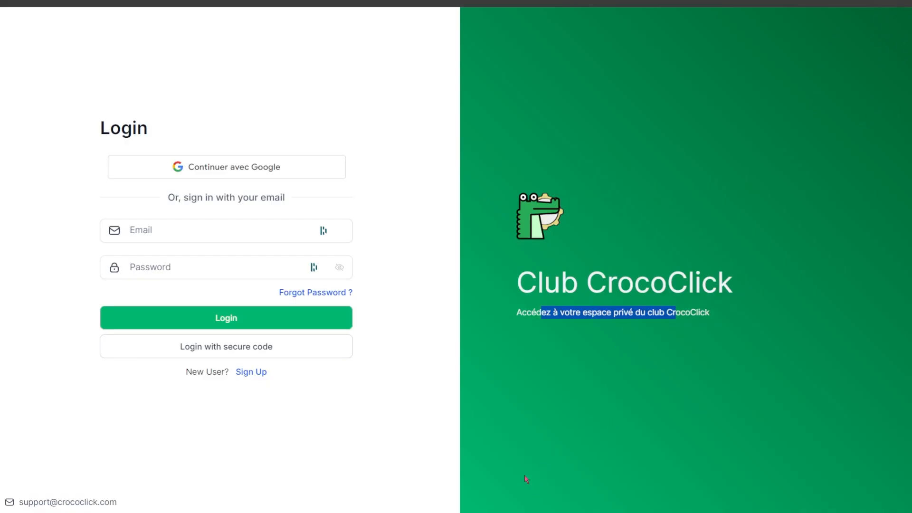
click(493, 487)
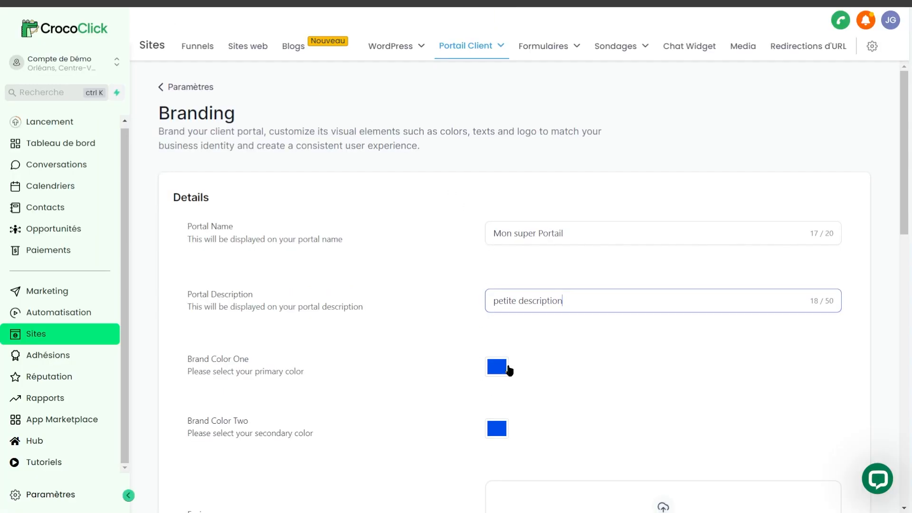
- Review the remaining branding options: brand colors, favicon, images, logo, support email, copyright, and the advanced custom JS, CSS and tracking code
scroll(509, 427, down, 4)
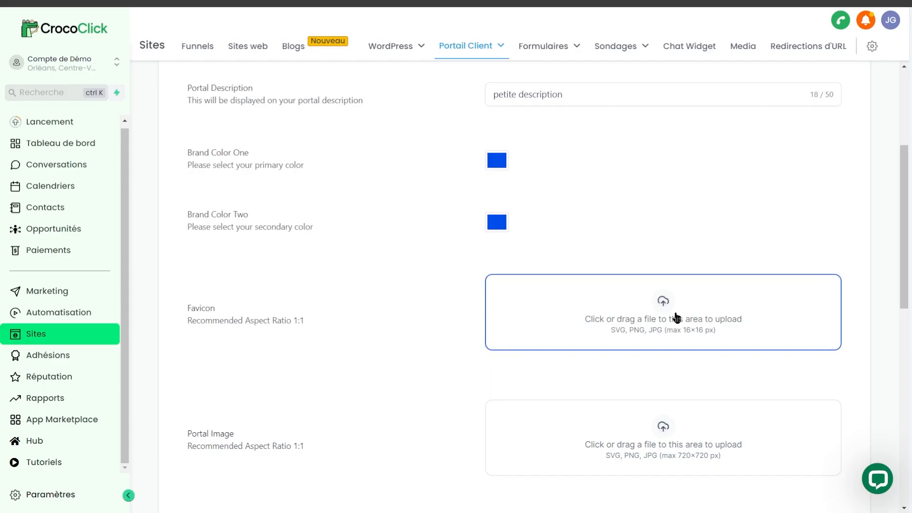
scroll(597, 204, down, 3)
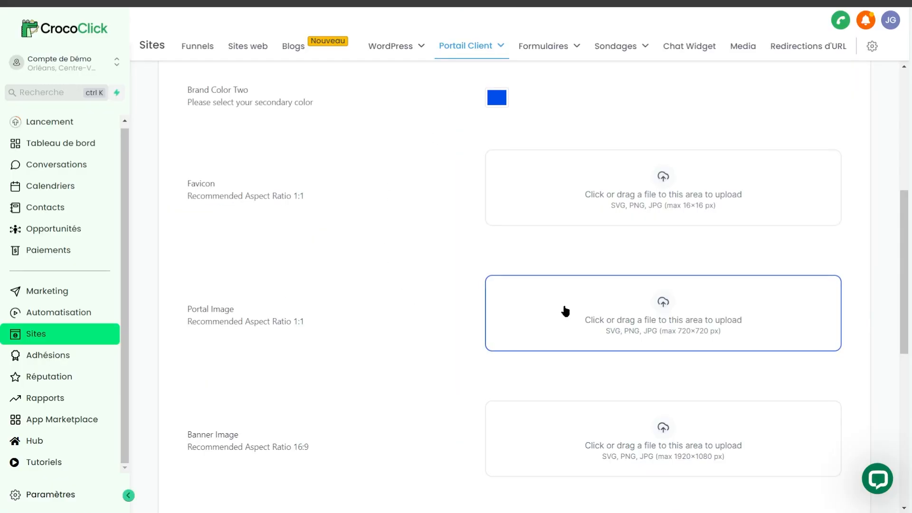
scroll(564, 310, down, 2)
scroll(455, 375, down, 3)
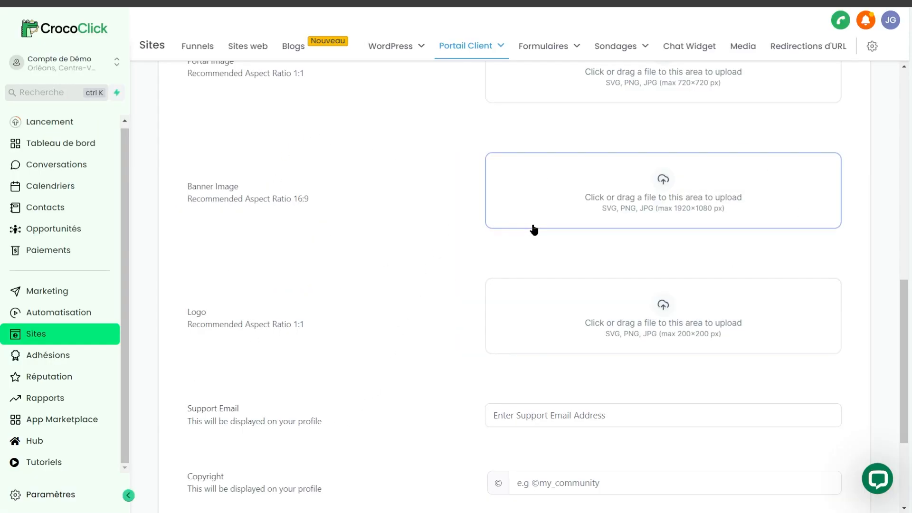
scroll(422, 231, down, 3)
click(564, 286)
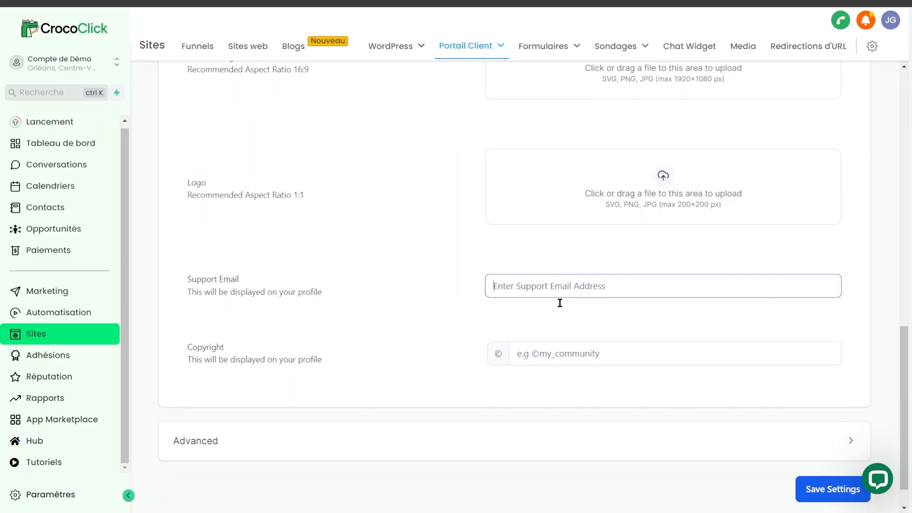
click(549, 350)
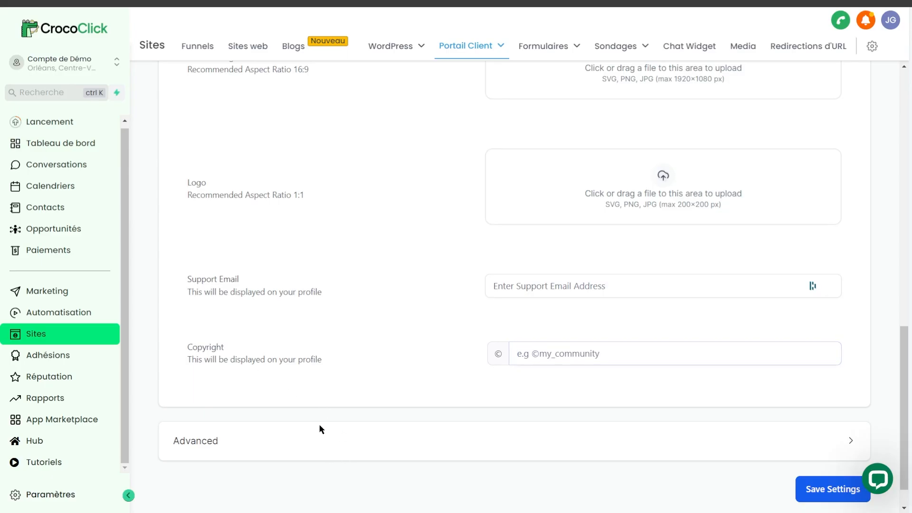
click(198, 440)
scroll(280, 428, down, 7)
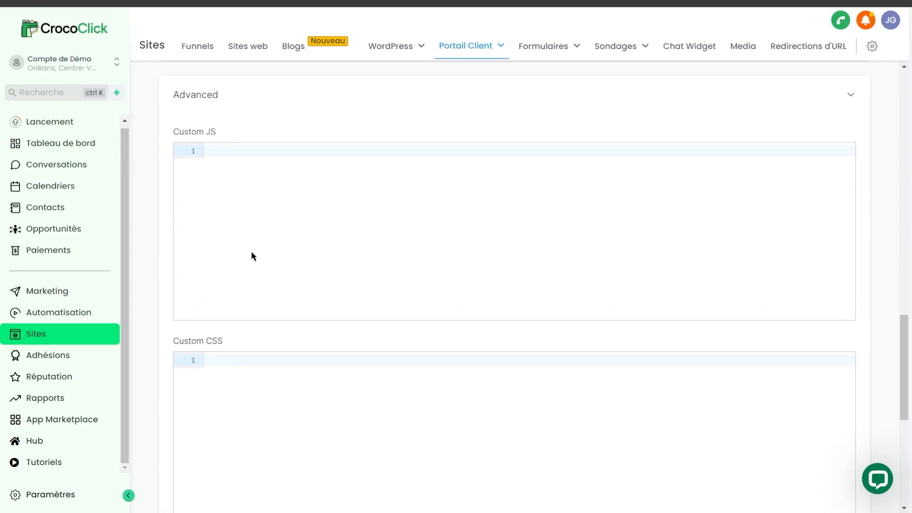
scroll(241, 399, down, 7)
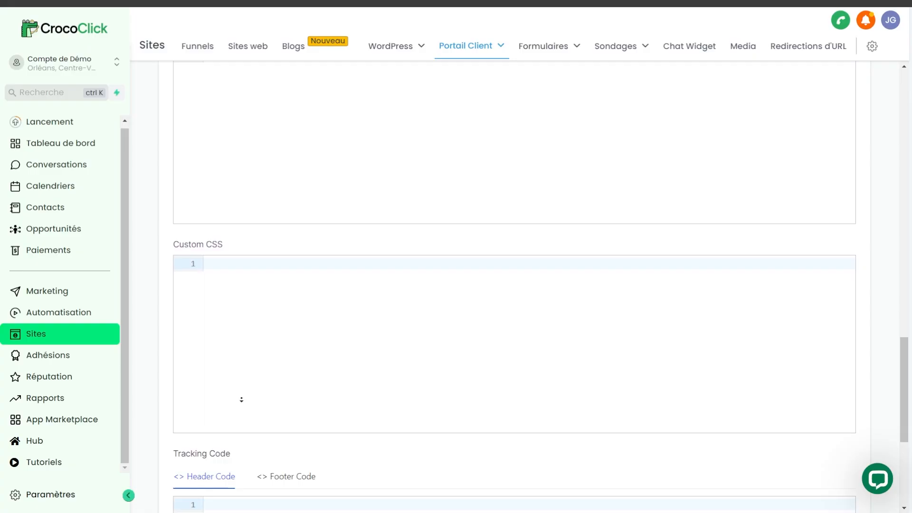
- Save the branding settings and return to the client portal settings overview
click(812, 457)
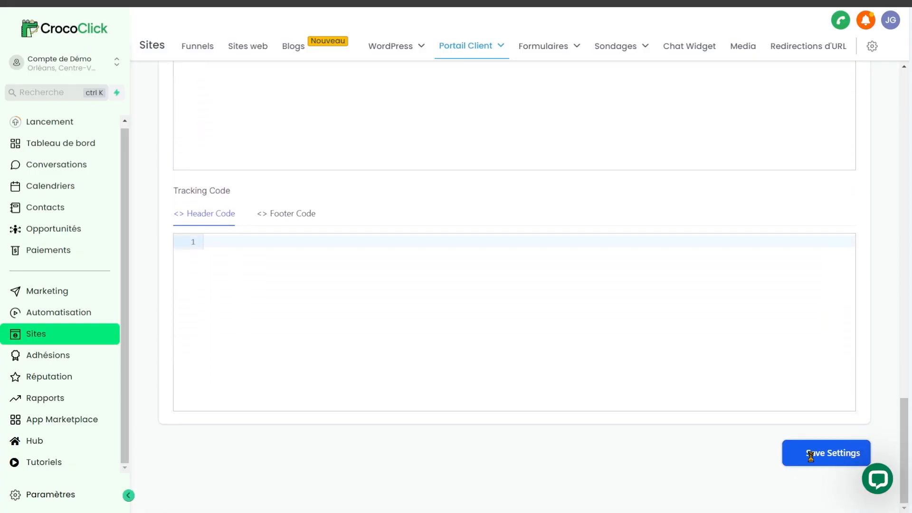
scroll(723, 476, up, 15)
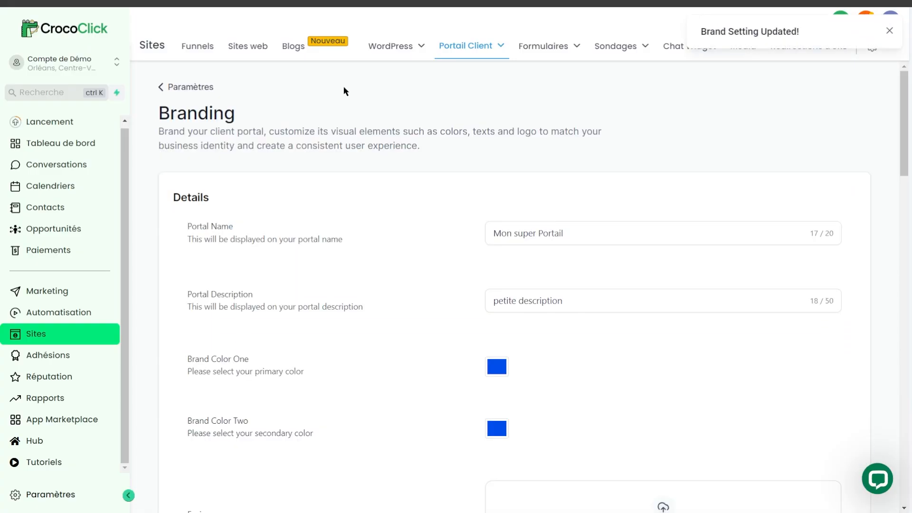
click(188, 87)
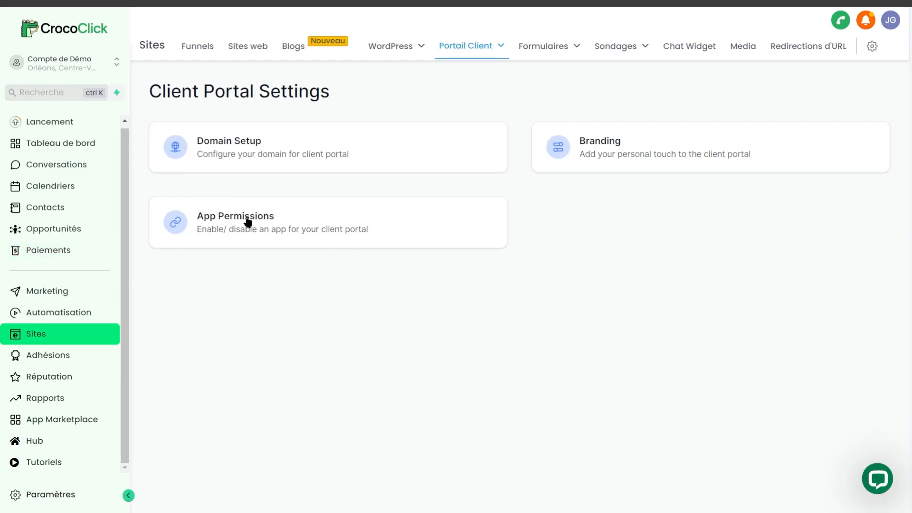
- Open the App Permissions settings and enable the Communities, Courses and Affiliates apps for the client portal
click(292, 238)
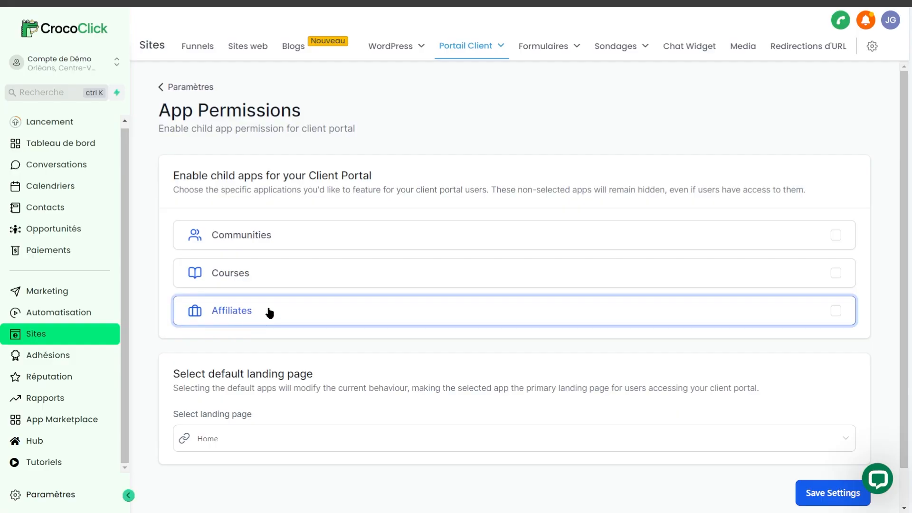
click(221, 277)
click(226, 246)
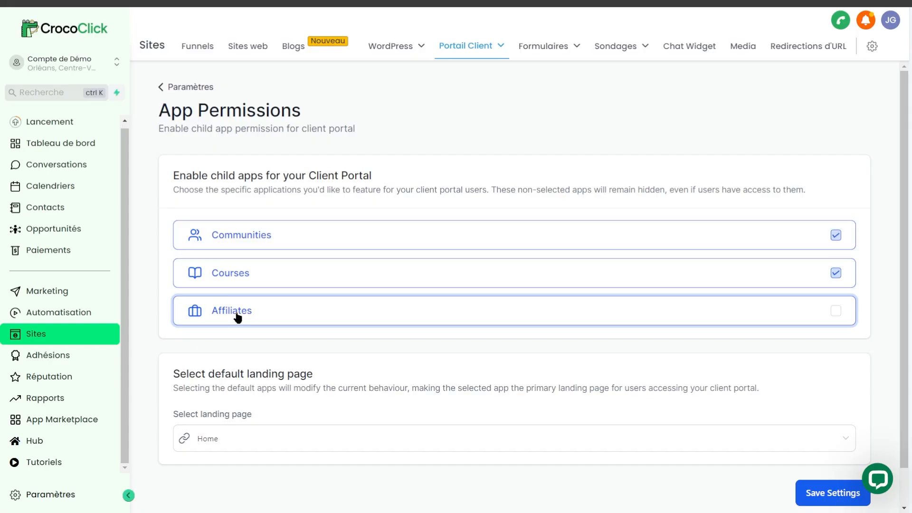
click(237, 318)
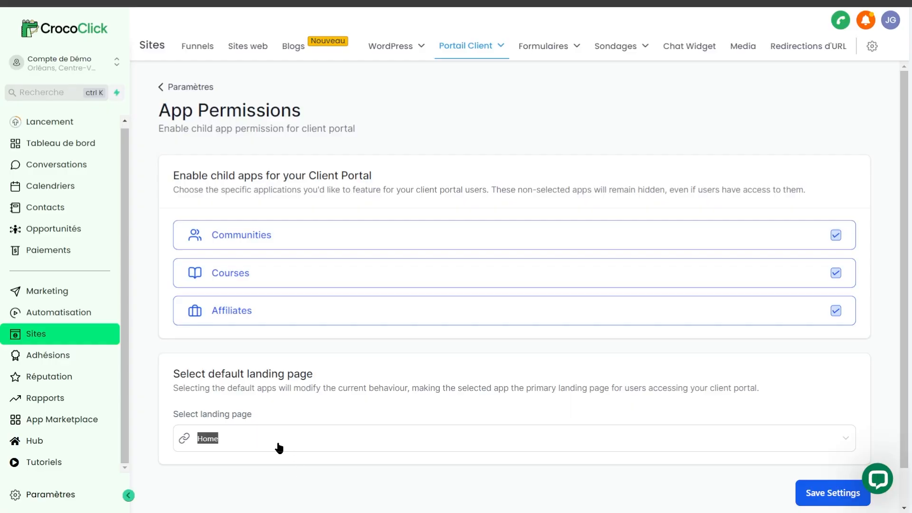
- Set the default landing page of the client portal to Courses and save the app permissions
click(274, 446)
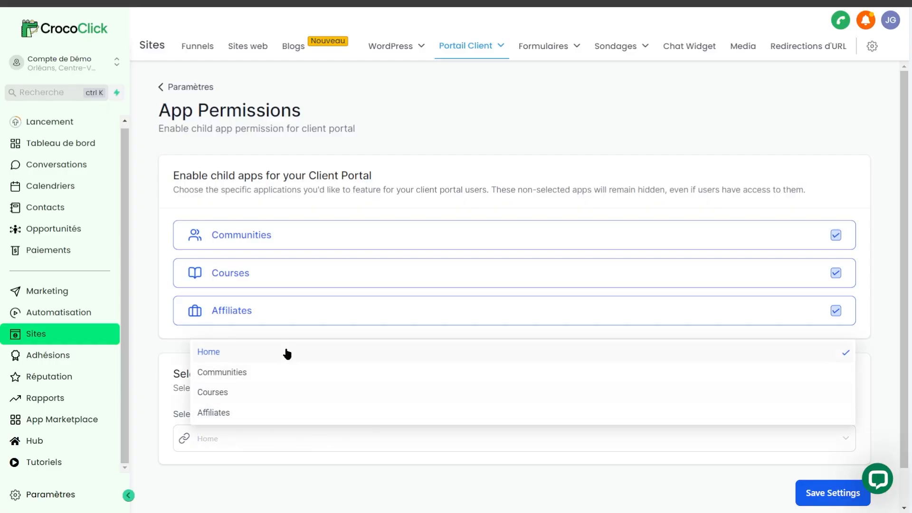
click(222, 402)
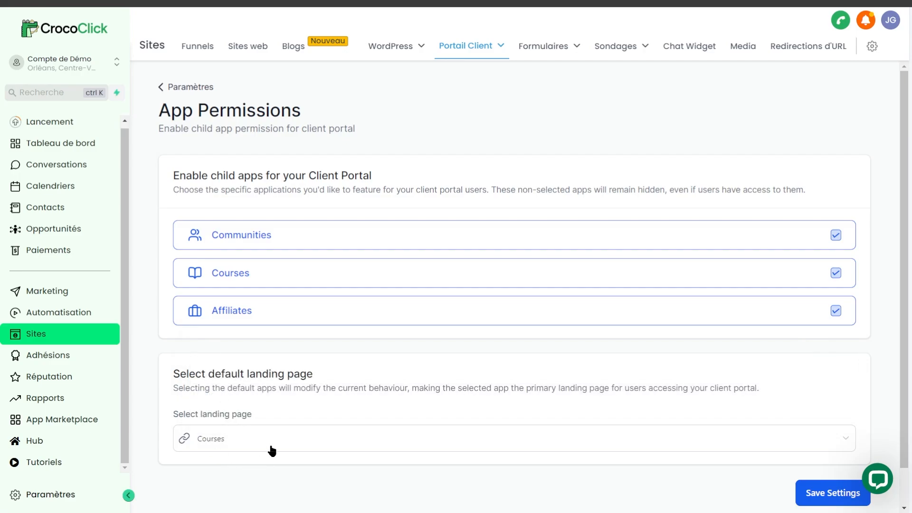
click(814, 503)
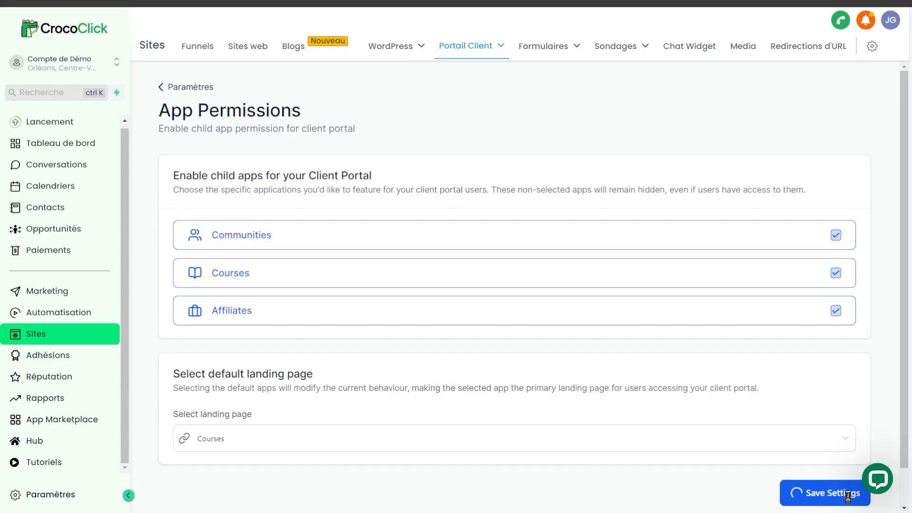